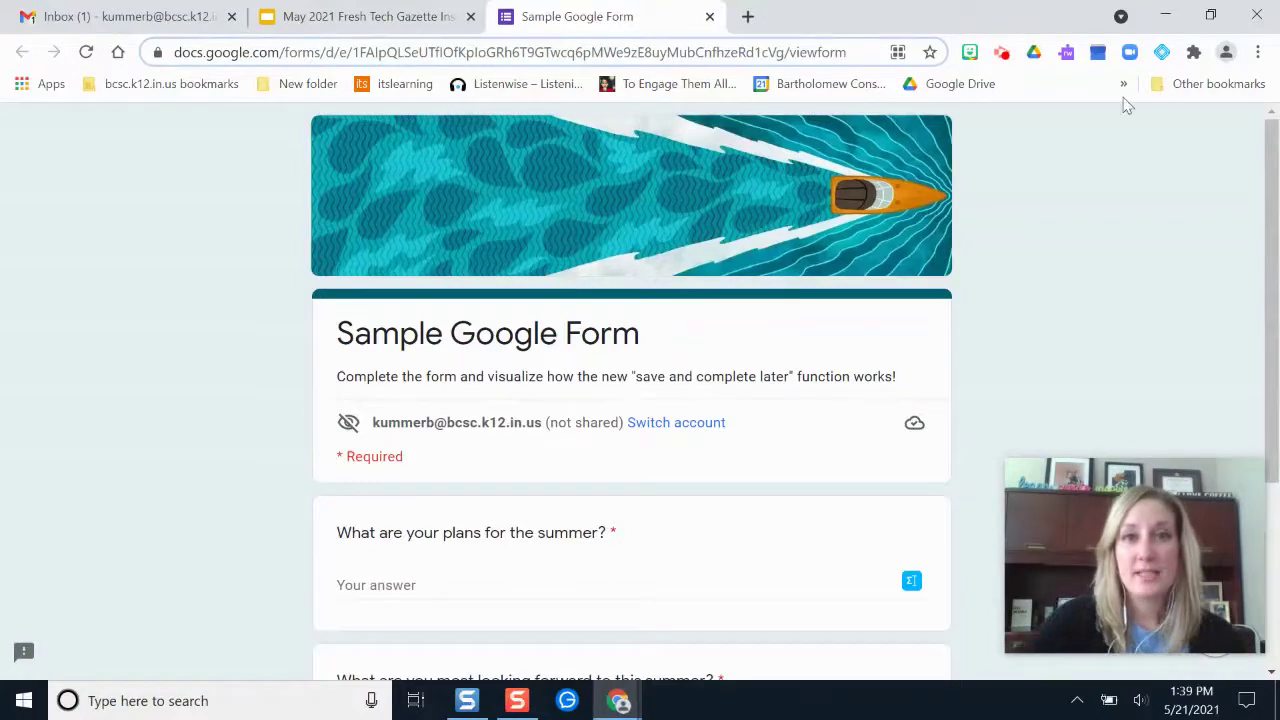
Scroll through the Sample Google Form's respondent view, then switch to editing the form
{"action": "scroll", "coordinate": [1046, 363], "scroll_direction": "down", "scroll_amount": 3}
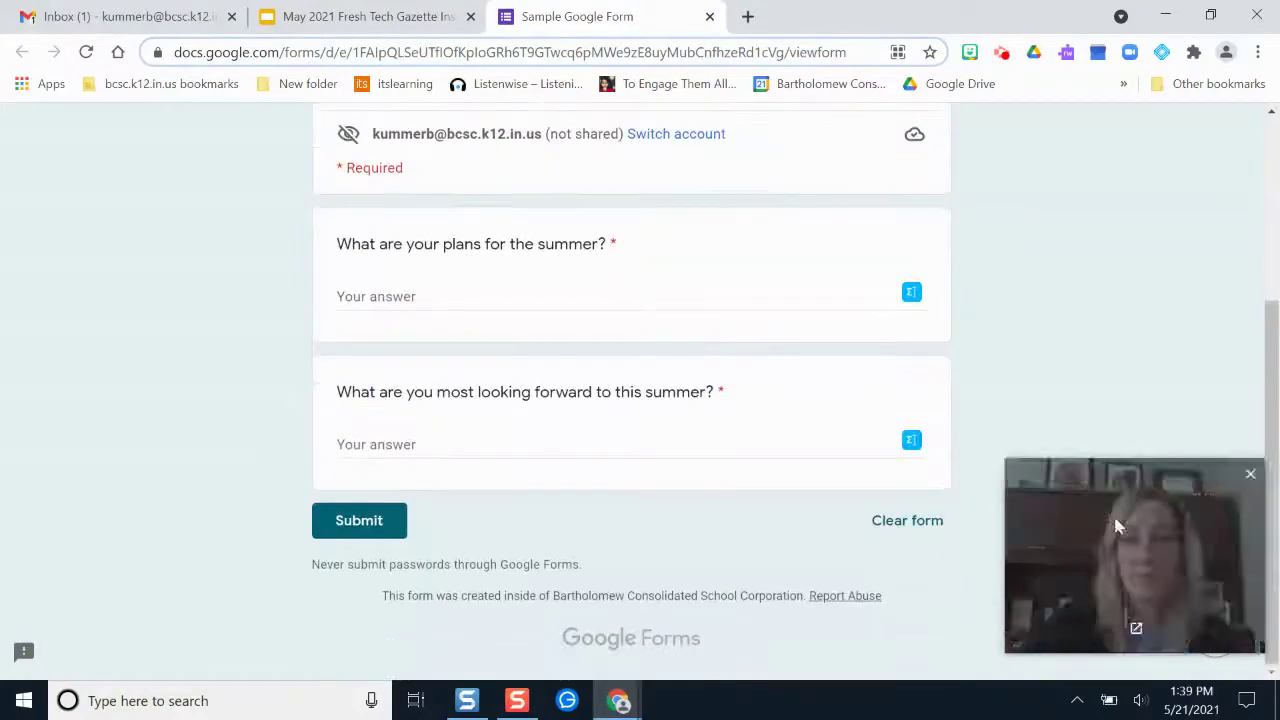
{"action": "left_click_drag", "start_coordinate": [1113, 513], "coordinate": [1109, 357]}
{"action": "scroll", "coordinate": [1040, 541], "scroll_direction": "up", "scroll_amount": 3}
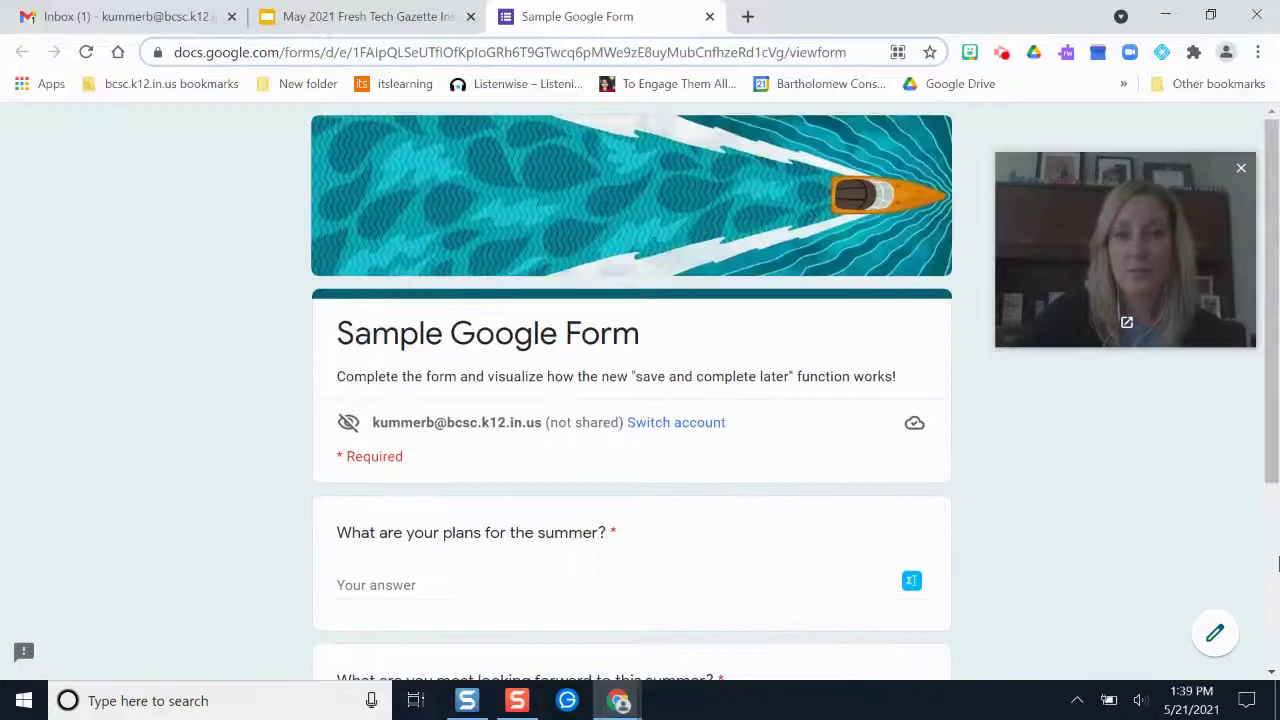
{"action": "left_click", "coordinate": [1203, 644]}
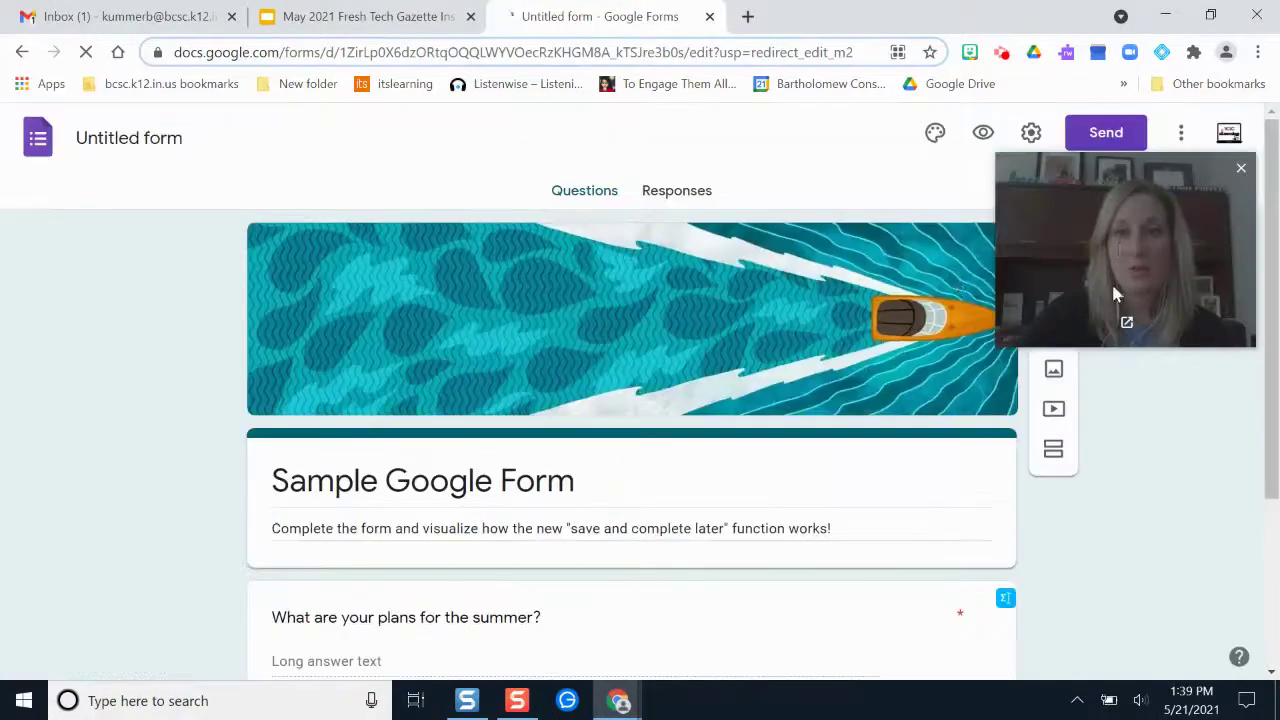
Turn off 'Restrict to users' in Settings so outside respondents can answer, and save
{"action": "left_click_drag", "start_coordinate": [1111, 281], "coordinate": [1107, 355]}
{"action": "left_click", "coordinate": [1031, 133]}
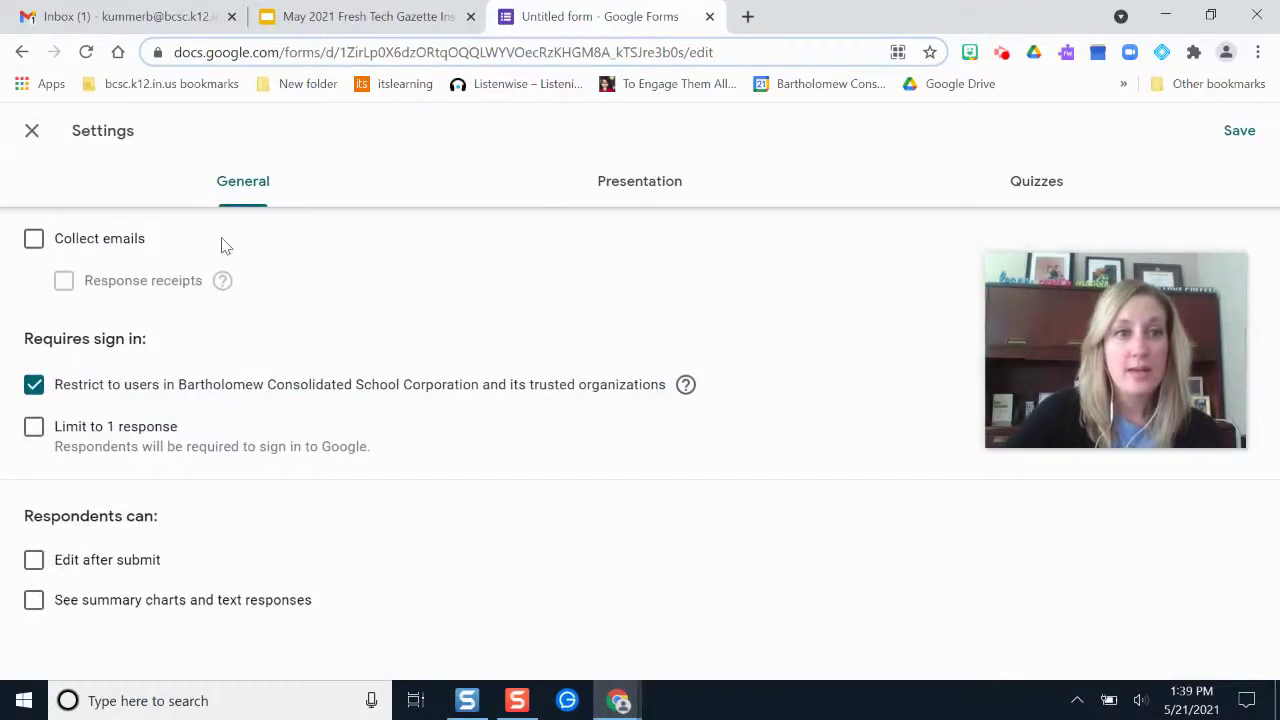
{"action": "left_click", "coordinate": [34, 384]}
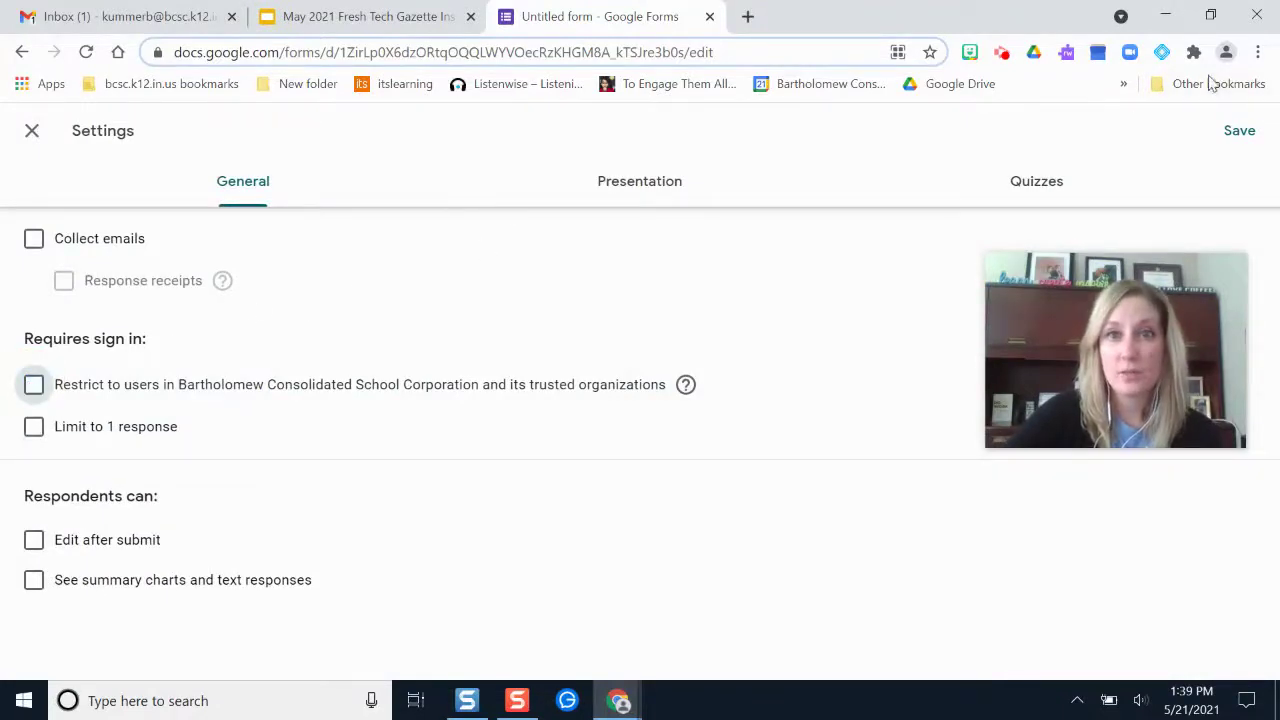
{"action": "left_click", "coordinate": [1237, 132]}
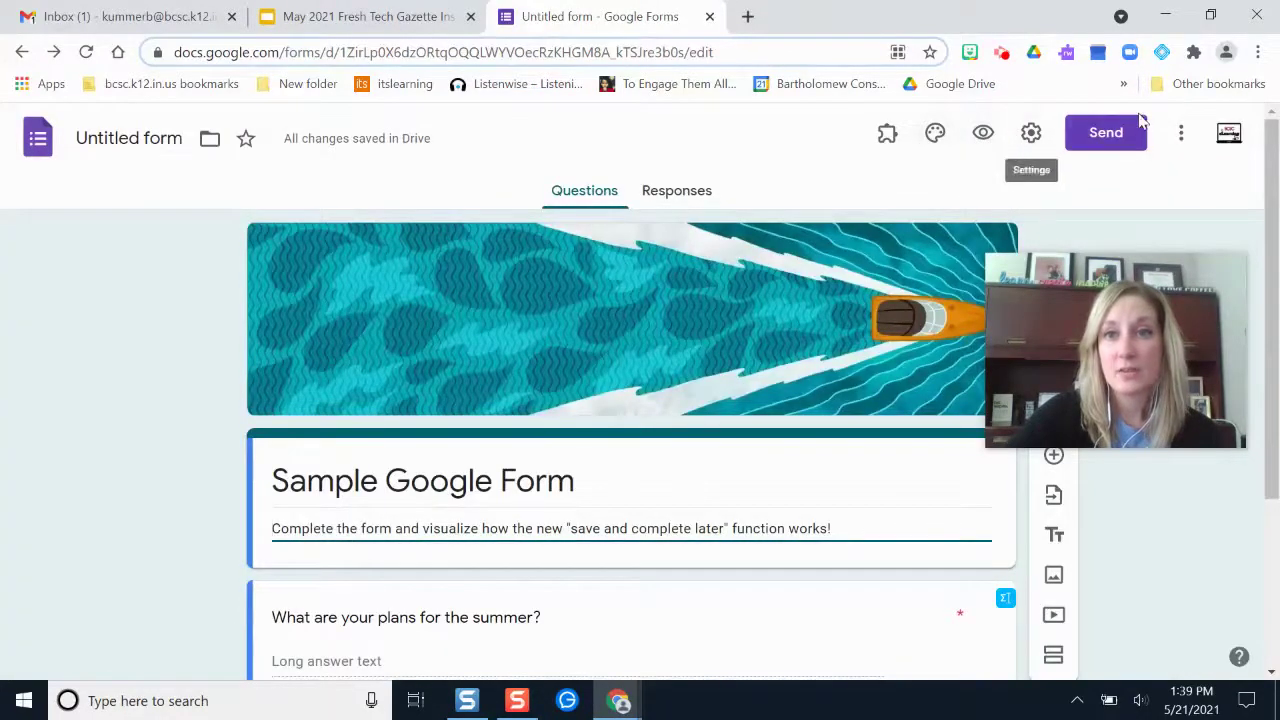
Copy the form's shortened share link from the Send dialog's Link options
{"action": "left_click", "coordinate": [1104, 133]}
{"action": "left_click", "coordinate": [424, 240]}
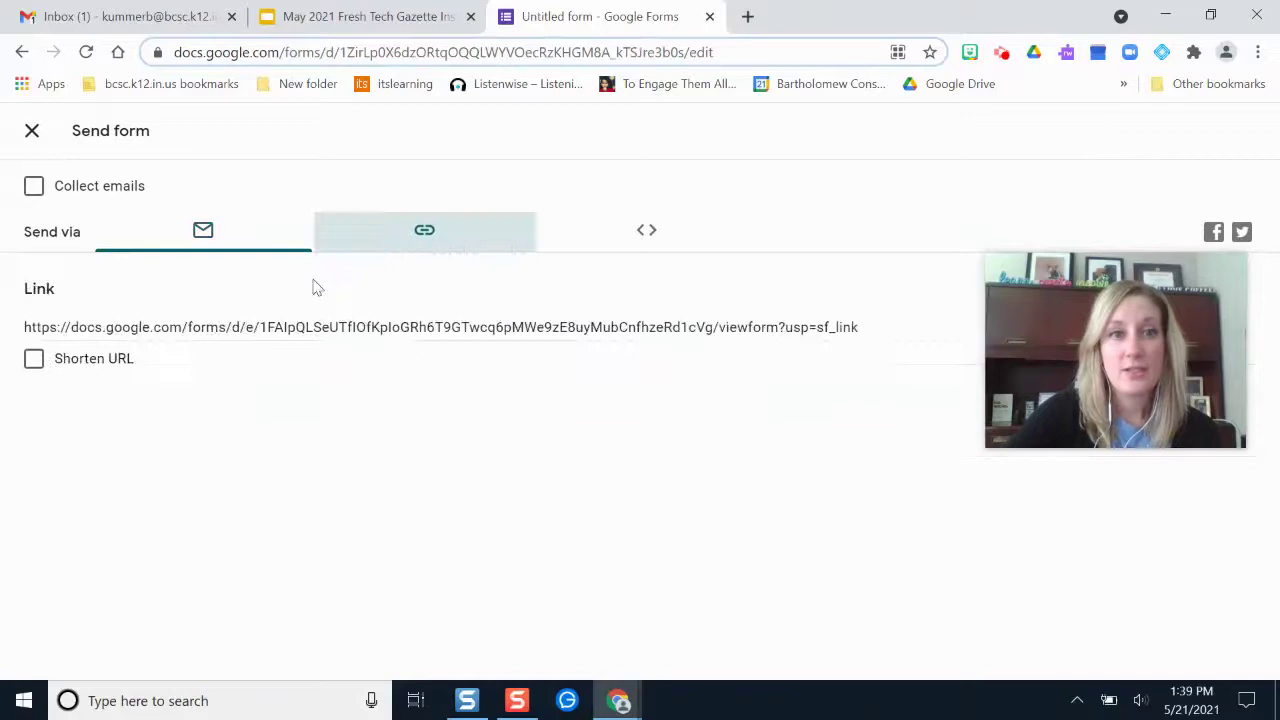
{"action": "left_click", "coordinate": [36, 360]}
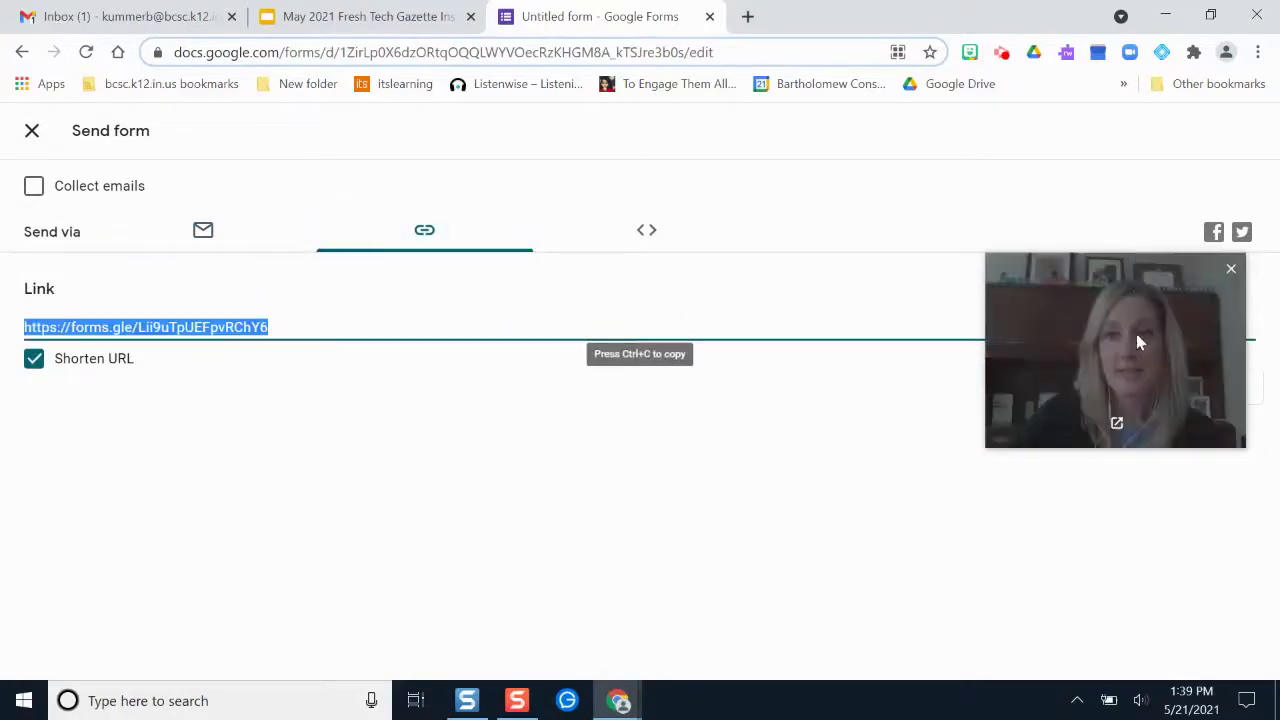
{"action": "left_click_drag", "start_coordinate": [1137, 337], "coordinate": [1092, 520]}
{"action": "left_click", "coordinate": [1221, 388]}
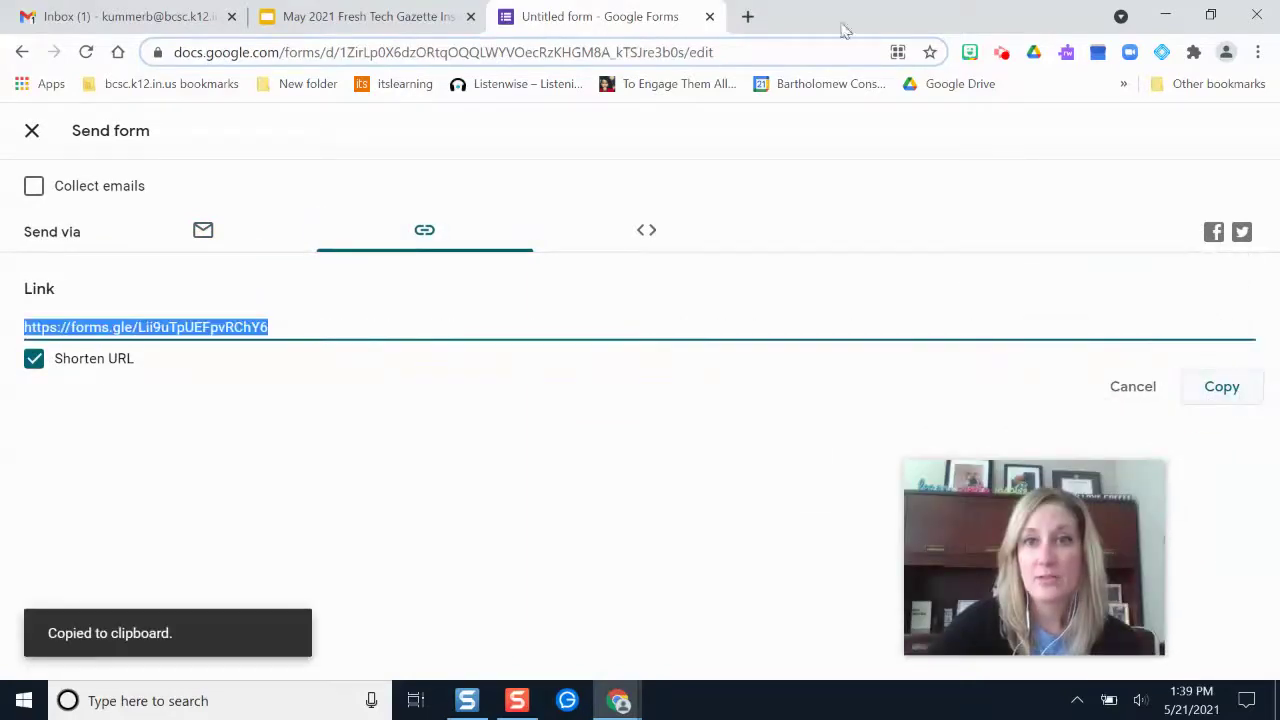
Load the copied shortened link in a new browser tab
{"action": "left_click", "coordinate": [748, 17]}
{"action": "key", "text": "ctrl+v"}
{"action": "key", "text": "Return"}
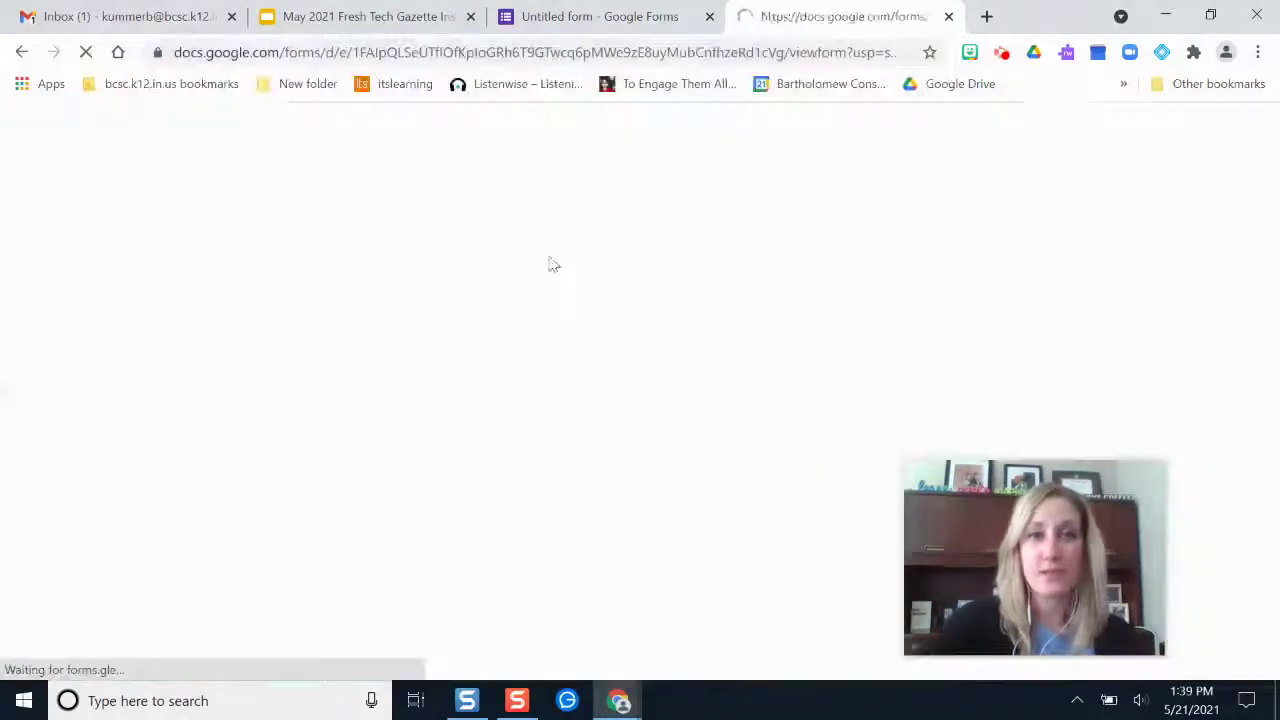
{"action": "left_click_drag", "start_coordinate": [1069, 586], "coordinate": [1121, 152]}
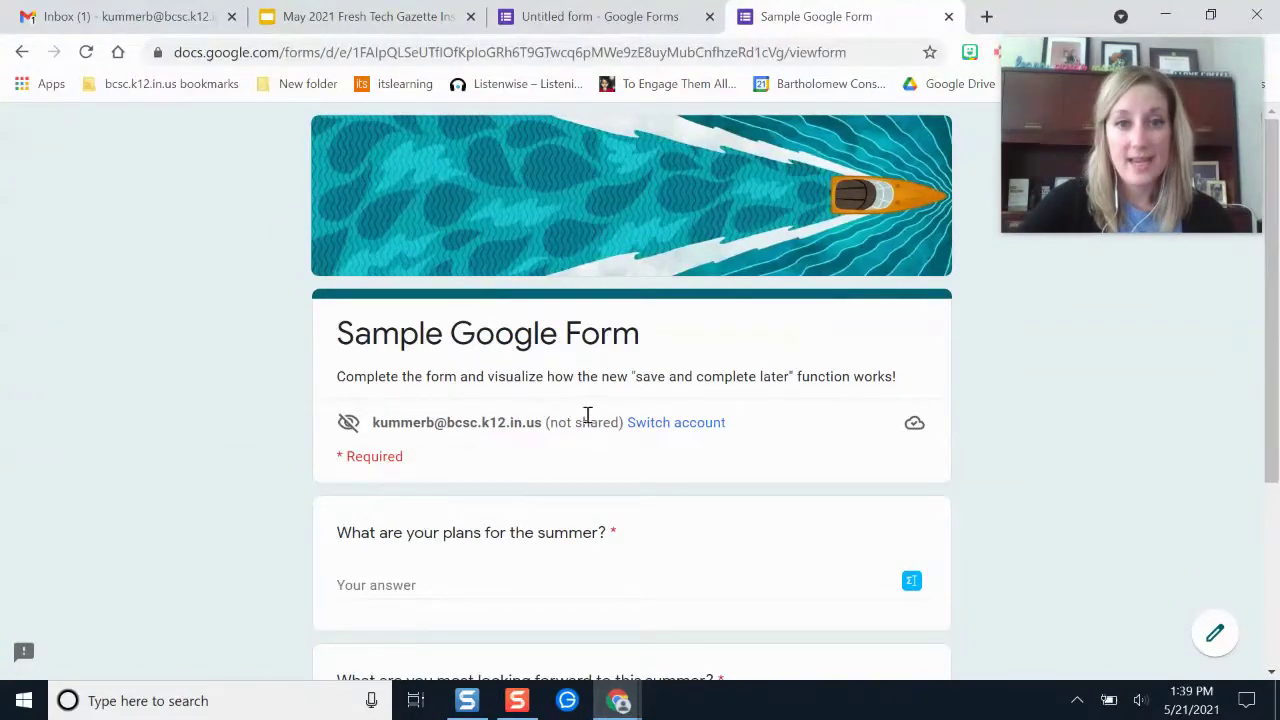
{"action": "mouse_move", "coordinate": [346, 424]}
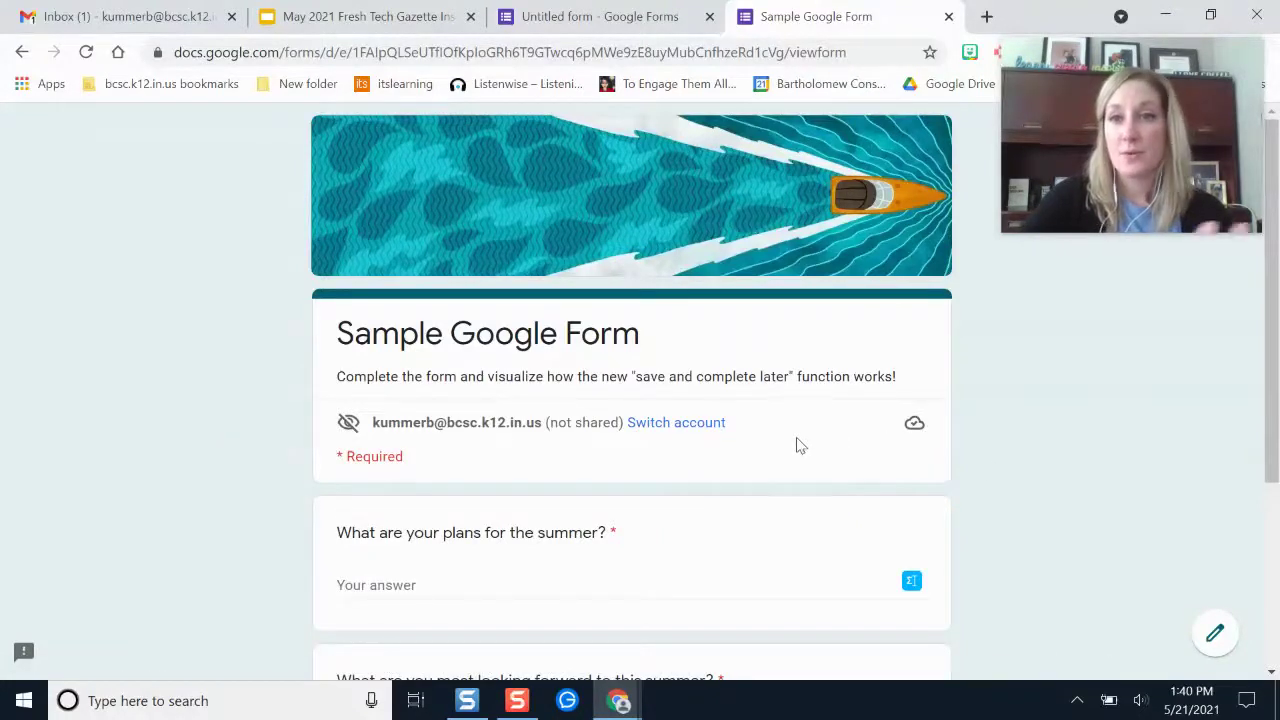
{"action": "left_click", "coordinate": [913, 426]}
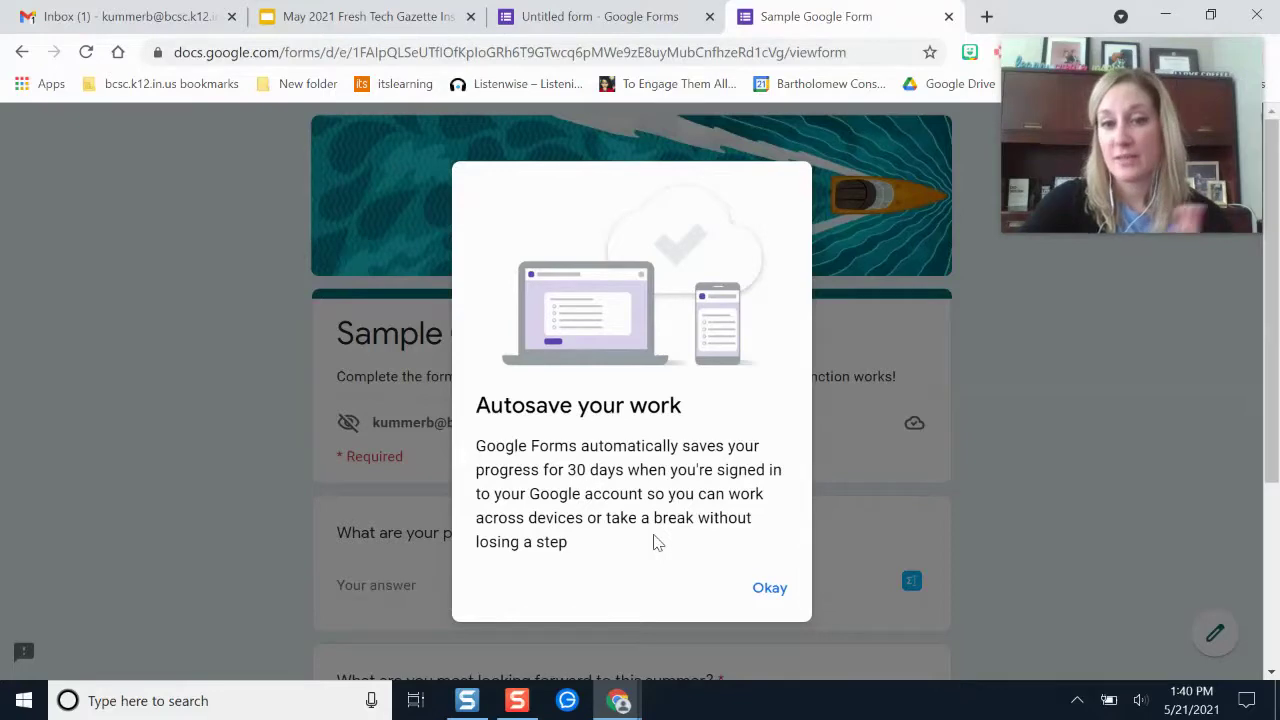
{"action": "left_click", "coordinate": [766, 588]}
{"action": "scroll", "coordinate": [730, 490], "scroll_direction": "down", "scroll_amount": 1}
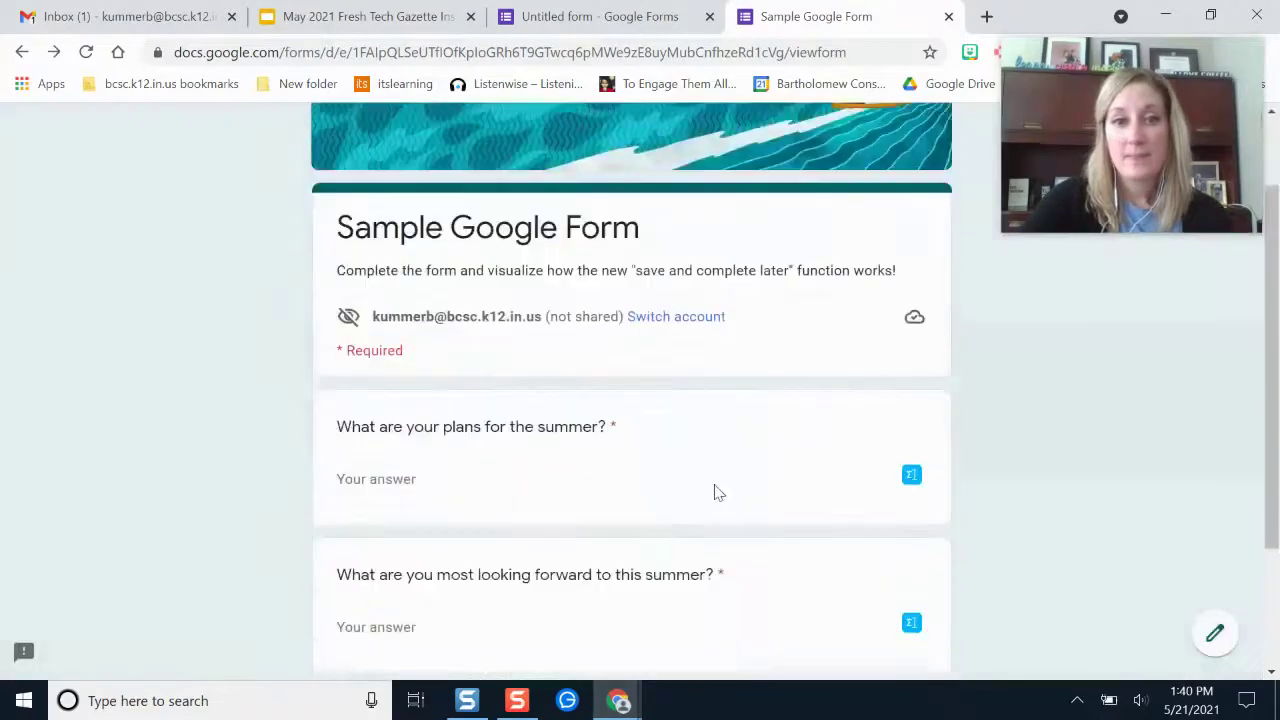
Answer the summer plans question with 'Spend time with family and attend my sister's wedding!' so the draft saves
{"action": "scroll", "coordinate": [715, 490], "scroll_direction": "down", "scroll_amount": 1}
{"action": "left_click", "coordinate": [410, 389]}
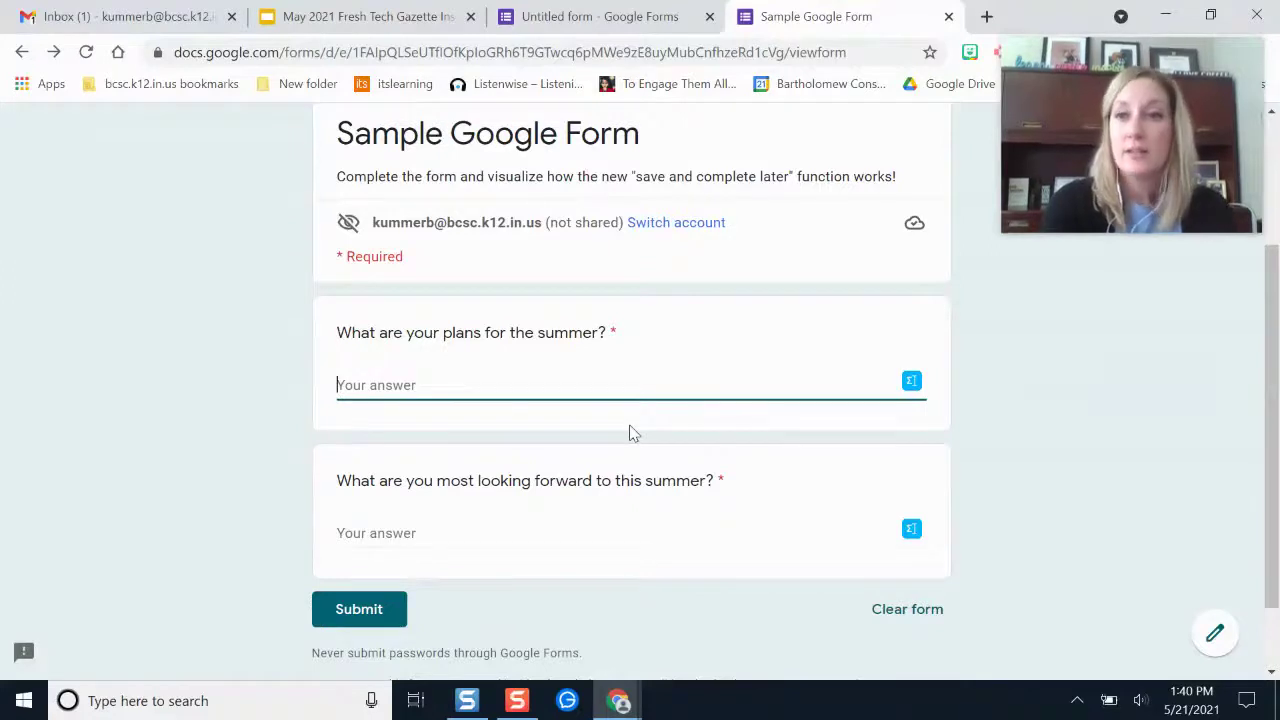
{"action": "type", "text": "Spend time wi"}
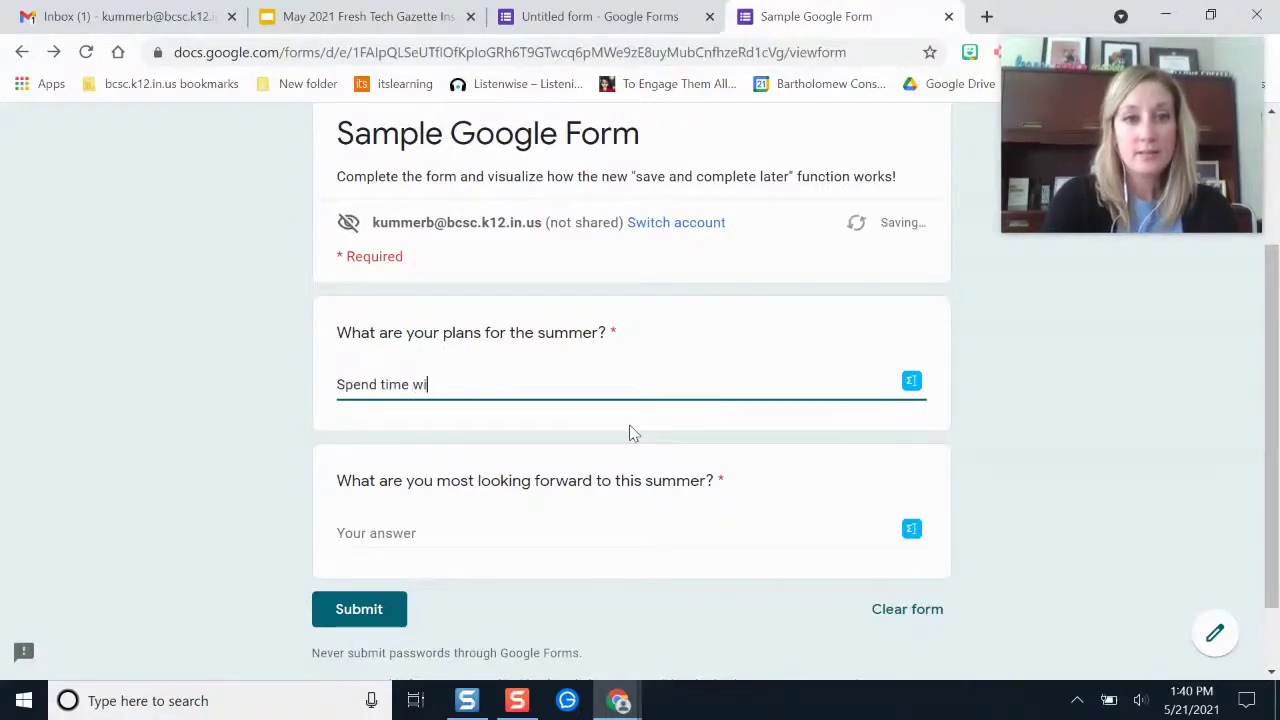
{"action": "type", "text": "th fami"}
{"action": "key", "text": "BackSpace"}
{"action": "key", "text": "BackSpace"}
{"action": "type", "text": "amily"}
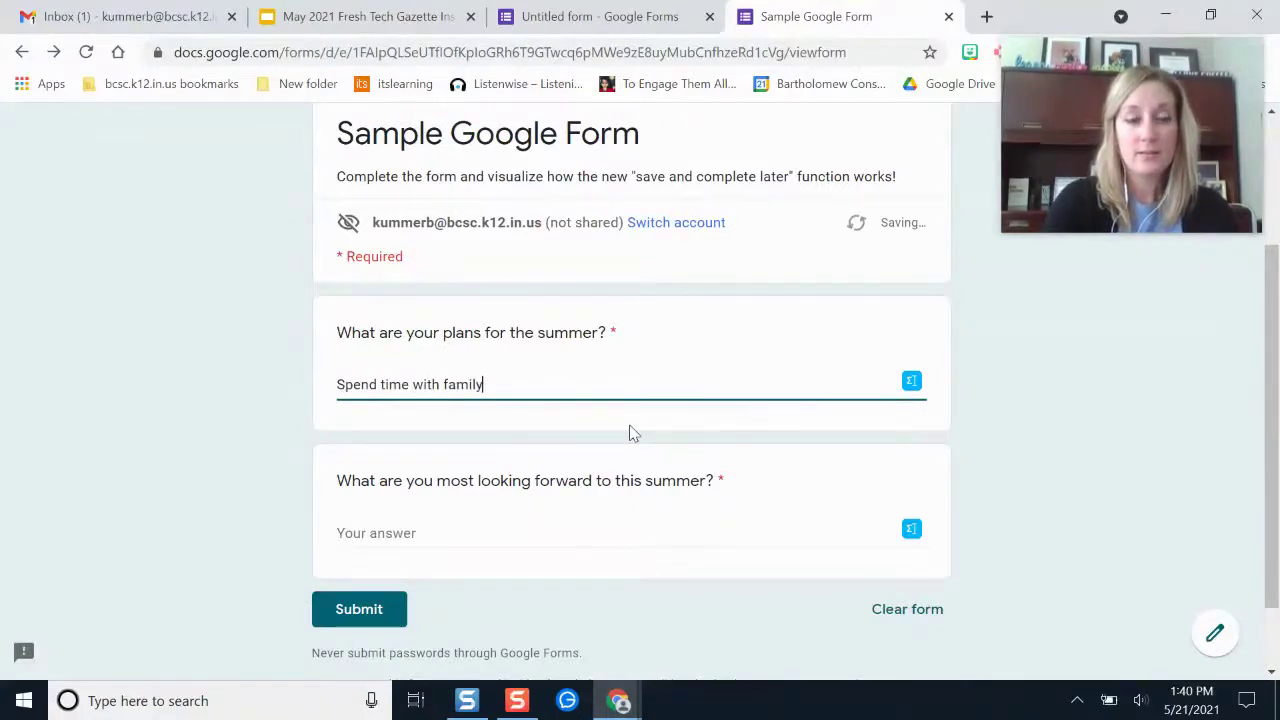
{"action": "type", "text": " and "}
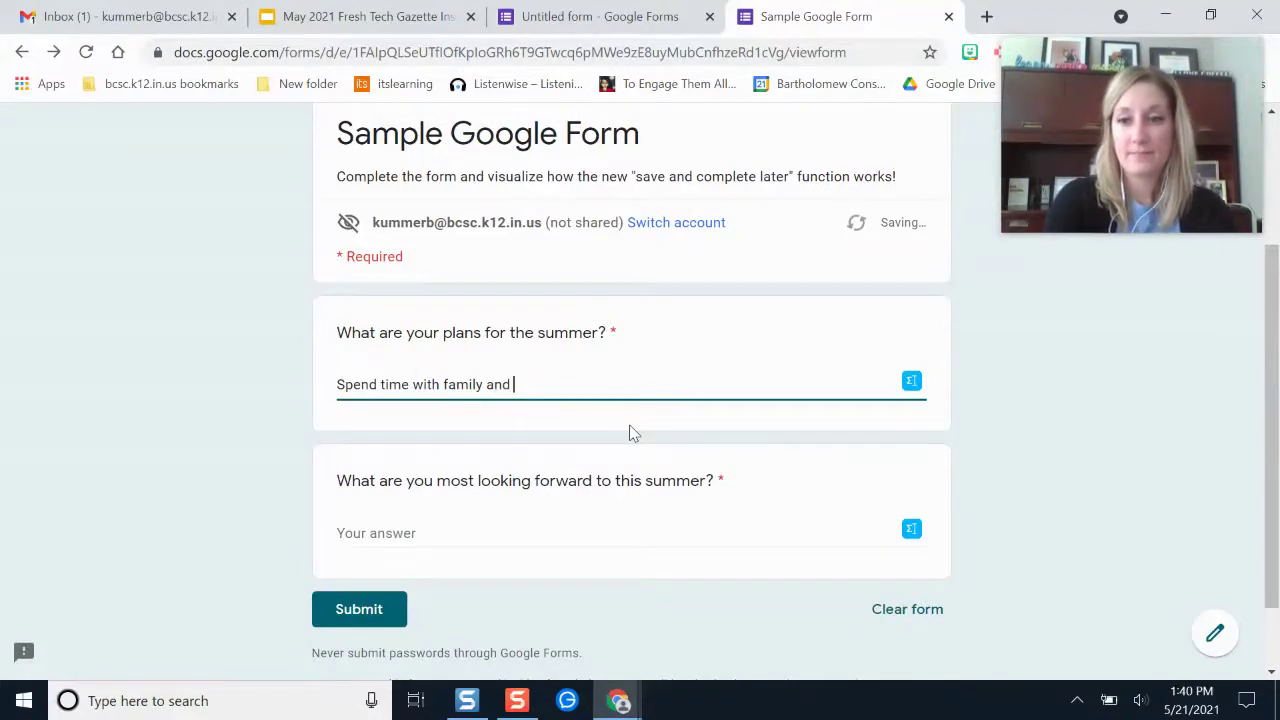
{"action": "type", "text": "attend my sister's wedding!"}
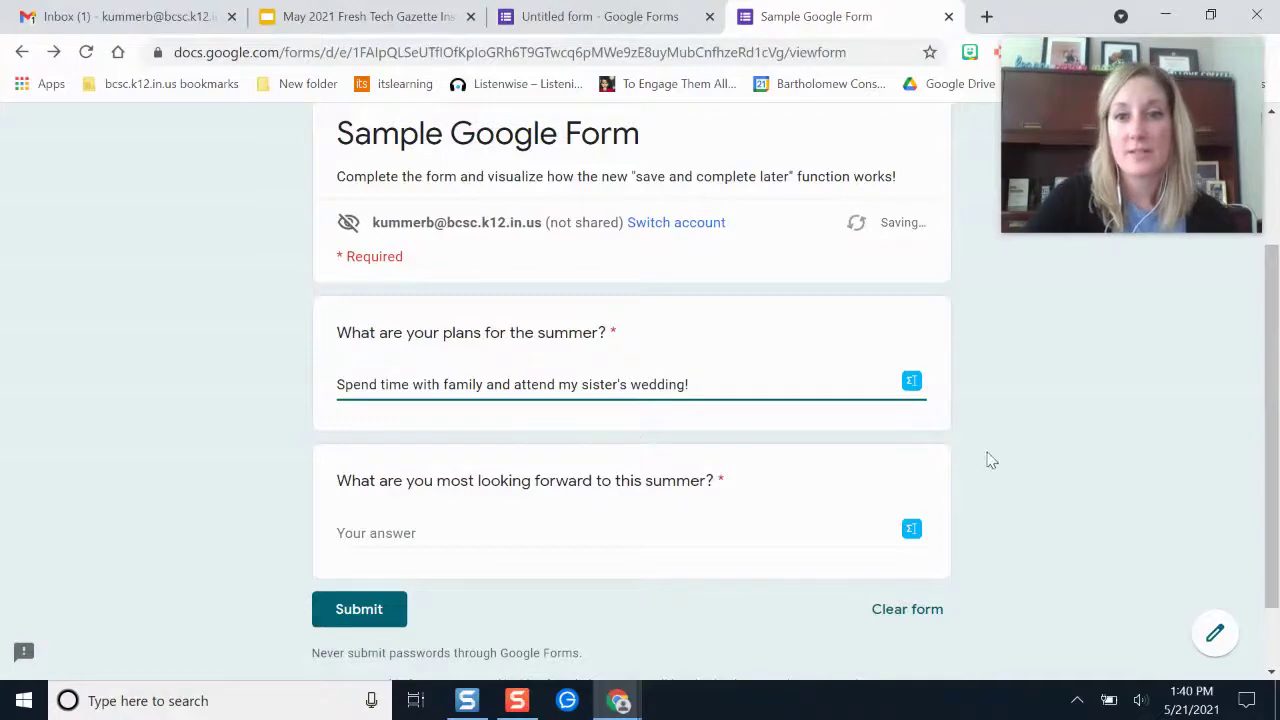
{"action": "left_click", "coordinate": [990, 460]}
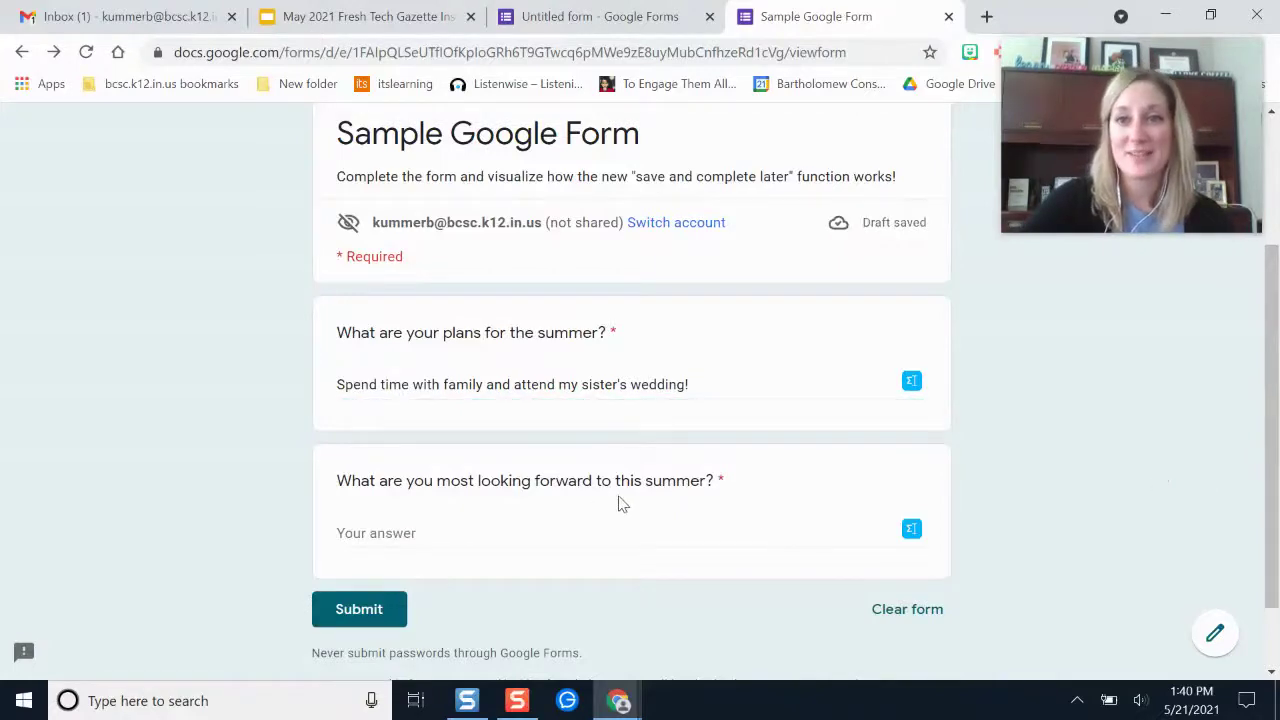
{"action": "scroll", "coordinate": [640, 505], "scroll_direction": "up", "scroll_amount": 2}
{"action": "scroll", "coordinate": [640, 505], "scroll_direction": "down", "scroll_amount": 2}
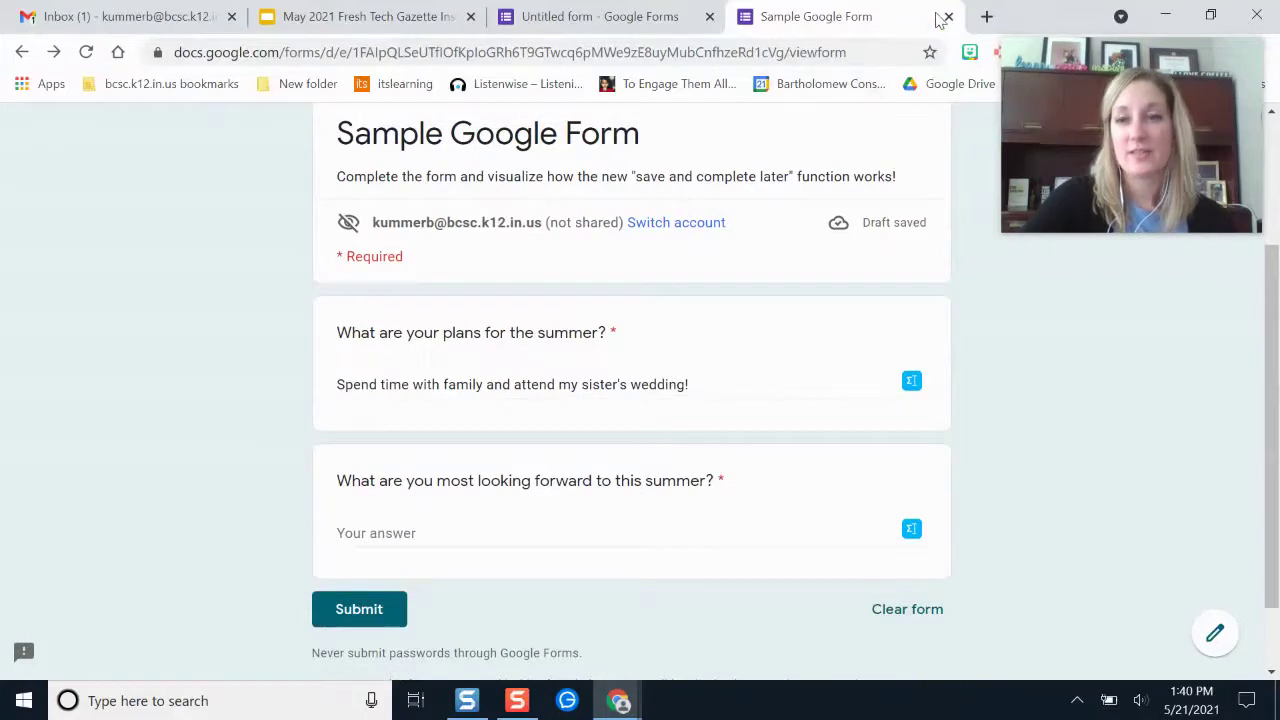
Close the Sample Google Form and Untitled form tabs
{"action": "left_click", "coordinate": [886, 52]}
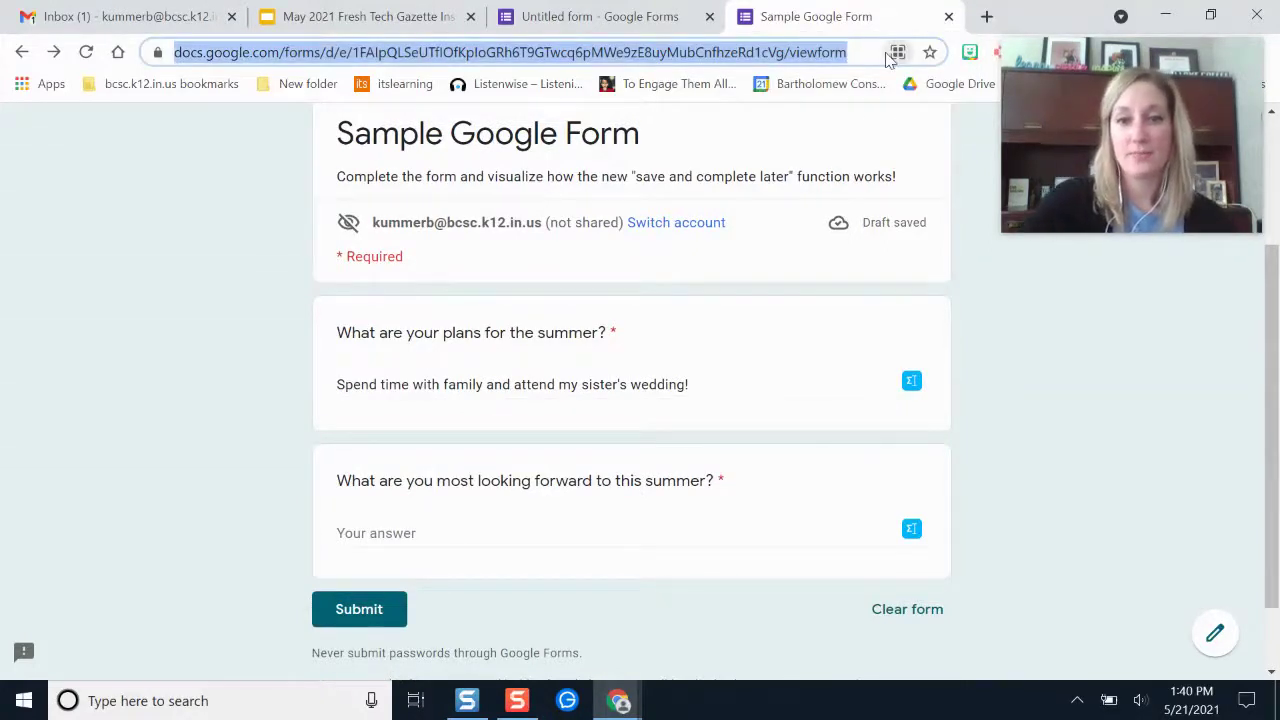
{"action": "left_click", "coordinate": [948, 16]}
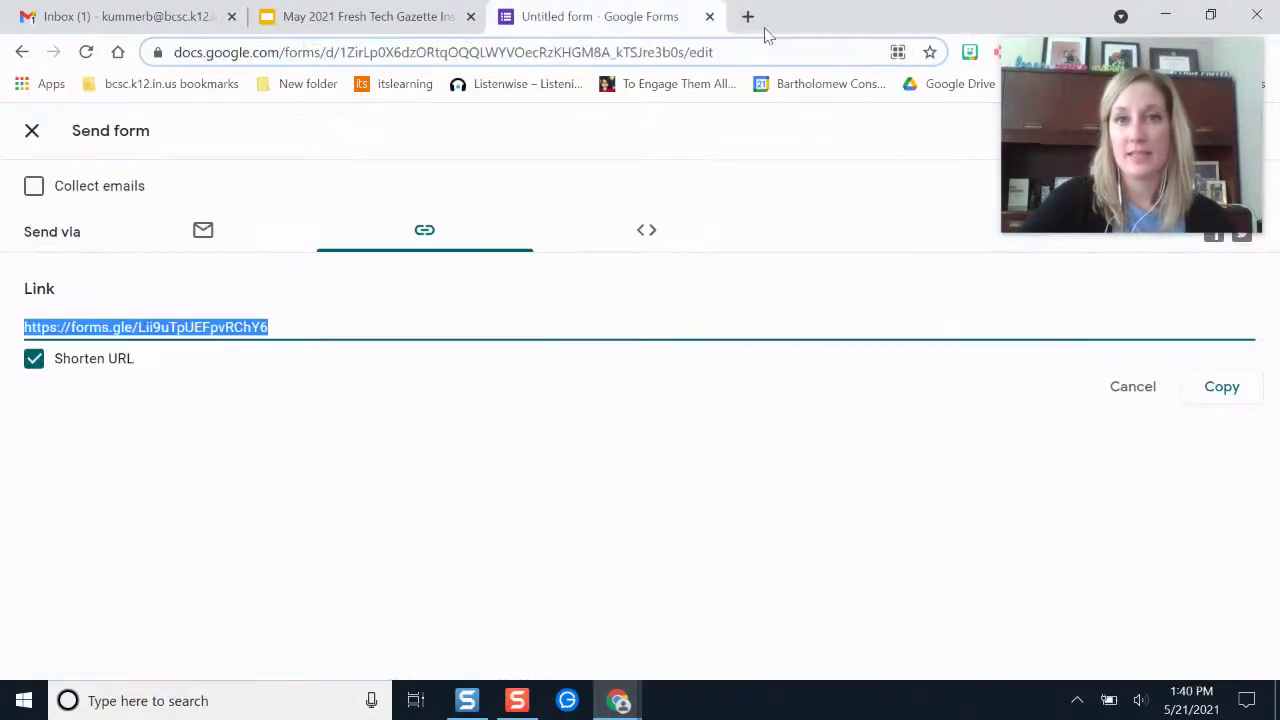
{"action": "left_click", "coordinate": [710, 17]}
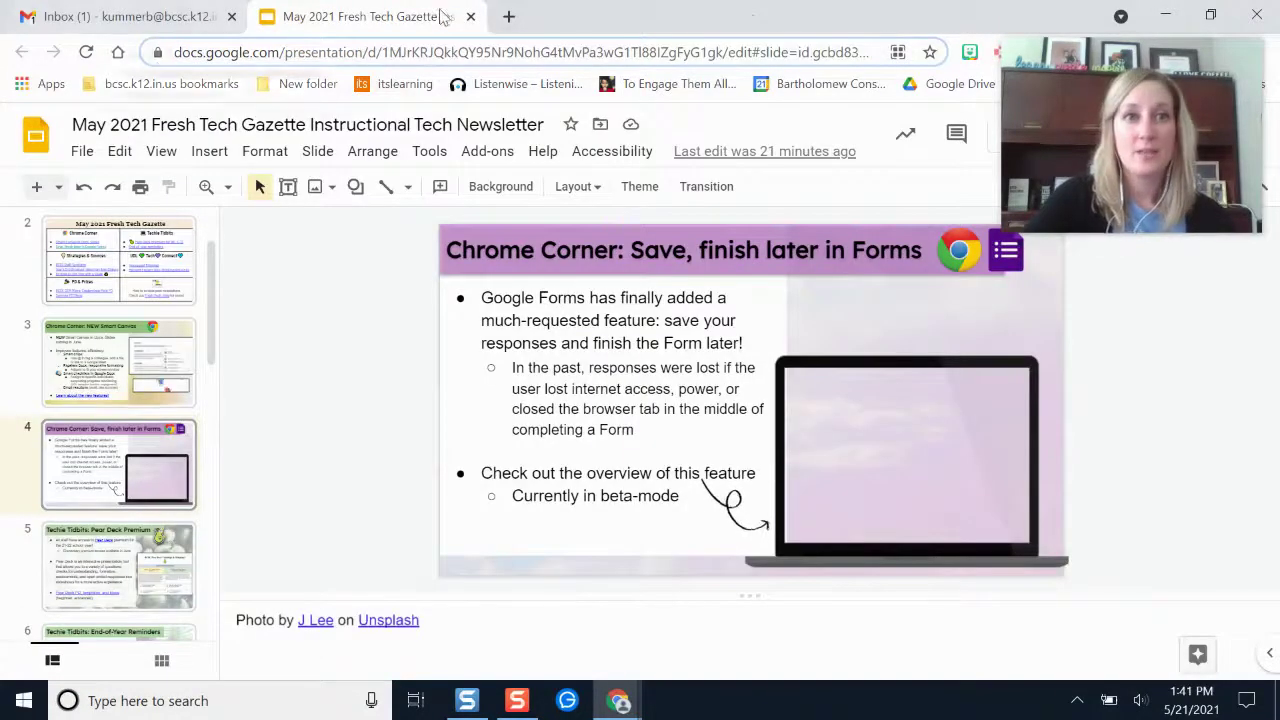
Reopen the Sample Google Form from its pasted share link in a new tab
{"action": "left_click", "coordinate": [508, 16]}
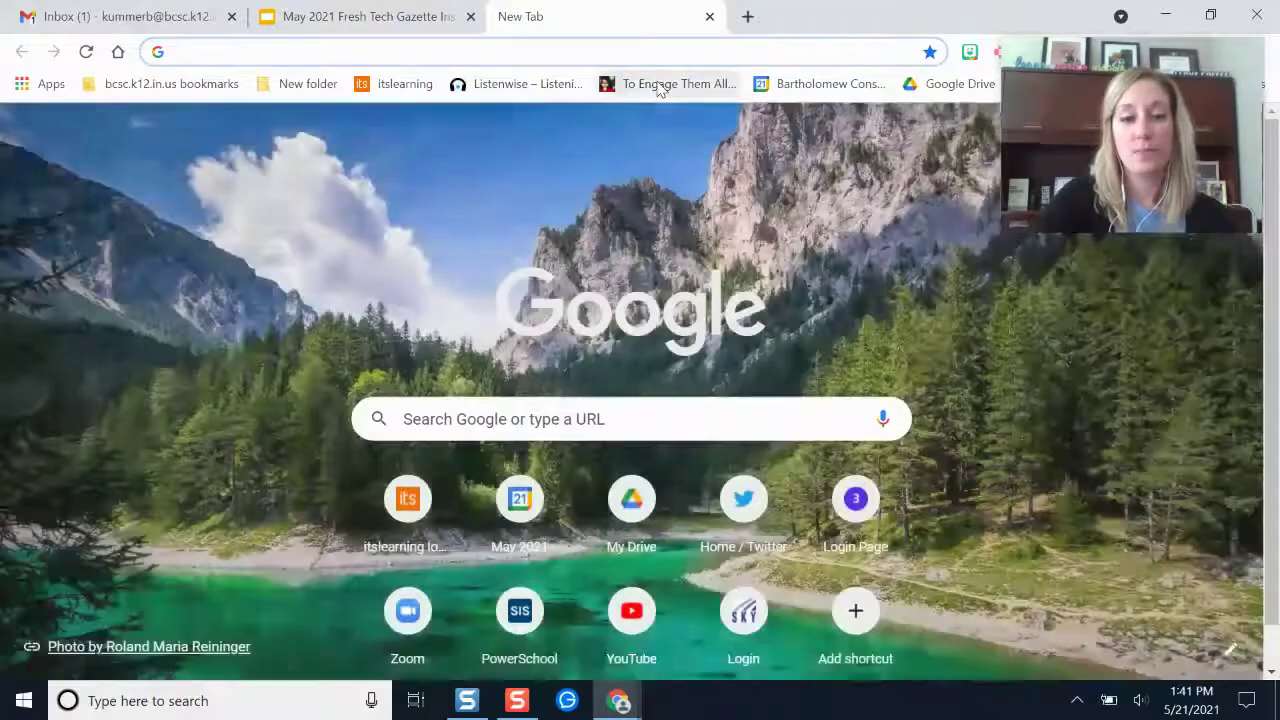
{"action": "type", "text": "https://docs.google.com/forms/d/e/1FAIpQLSeUTflOfKploGRh6T9Gtwcq6pMWe9zE8uyMubCnfhzeRd1cVg/viewform"}
{"action": "key", "text": "Return"}
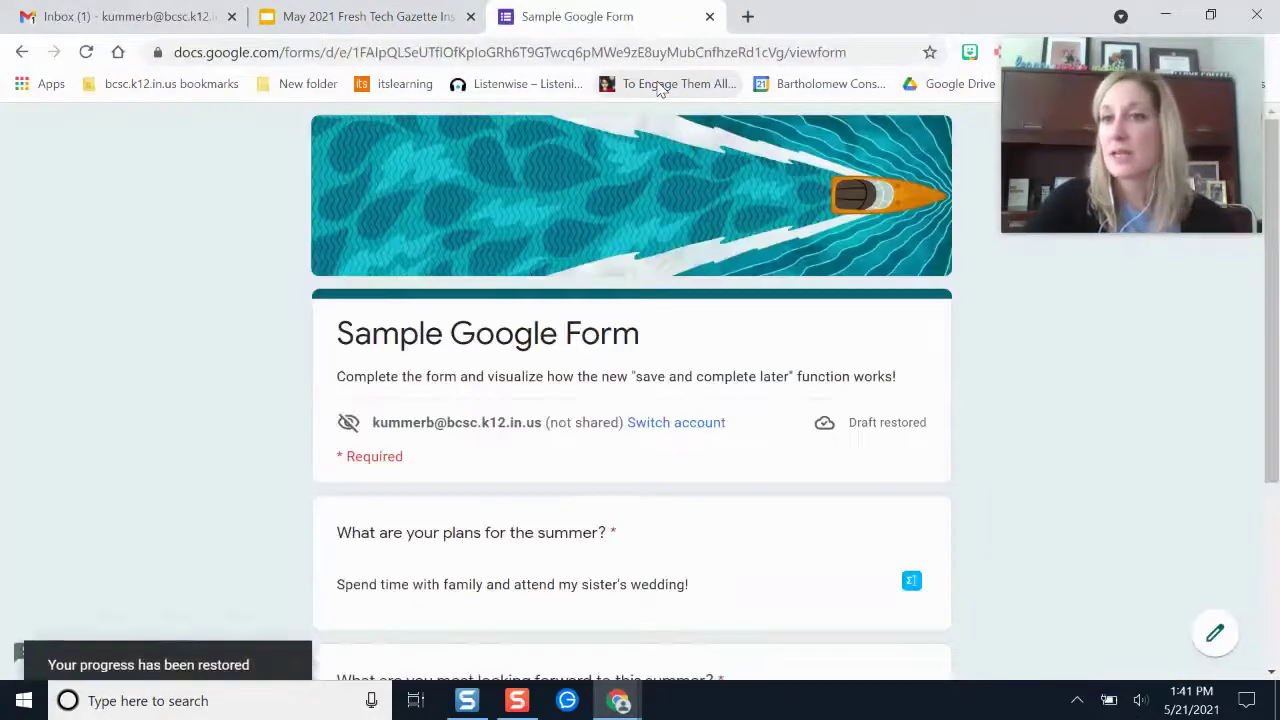
{"action": "scroll", "coordinate": [640, 325], "scroll_direction": "down", "scroll_amount": 2}
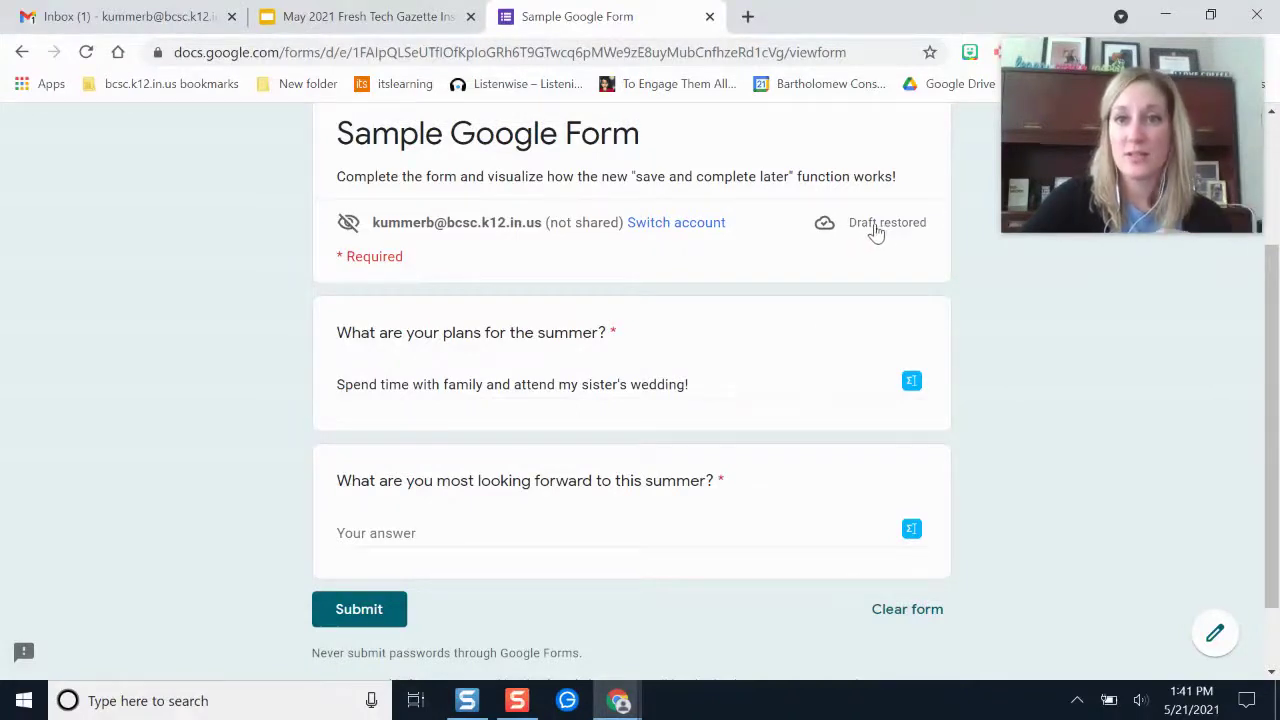
{"action": "left_click", "coordinate": [701, 389]}
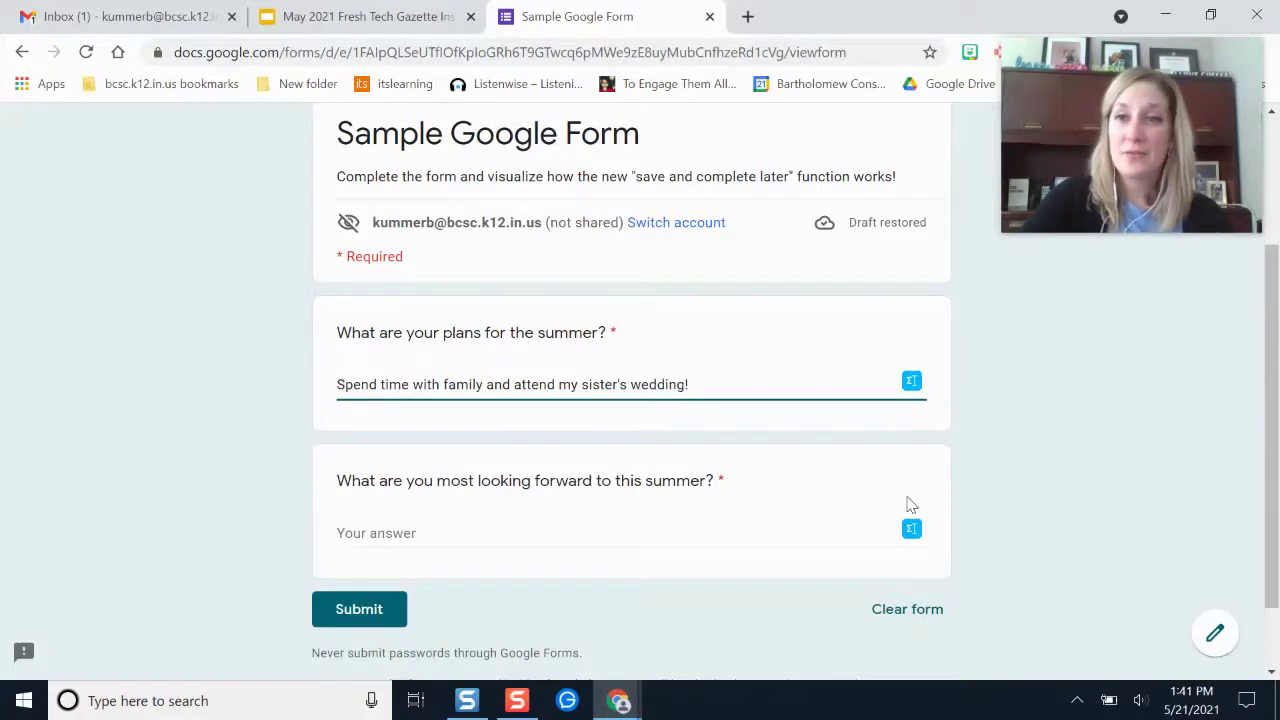
{"action": "scroll", "coordinate": [910, 510], "scroll_direction": "up", "scroll_amount": 2}
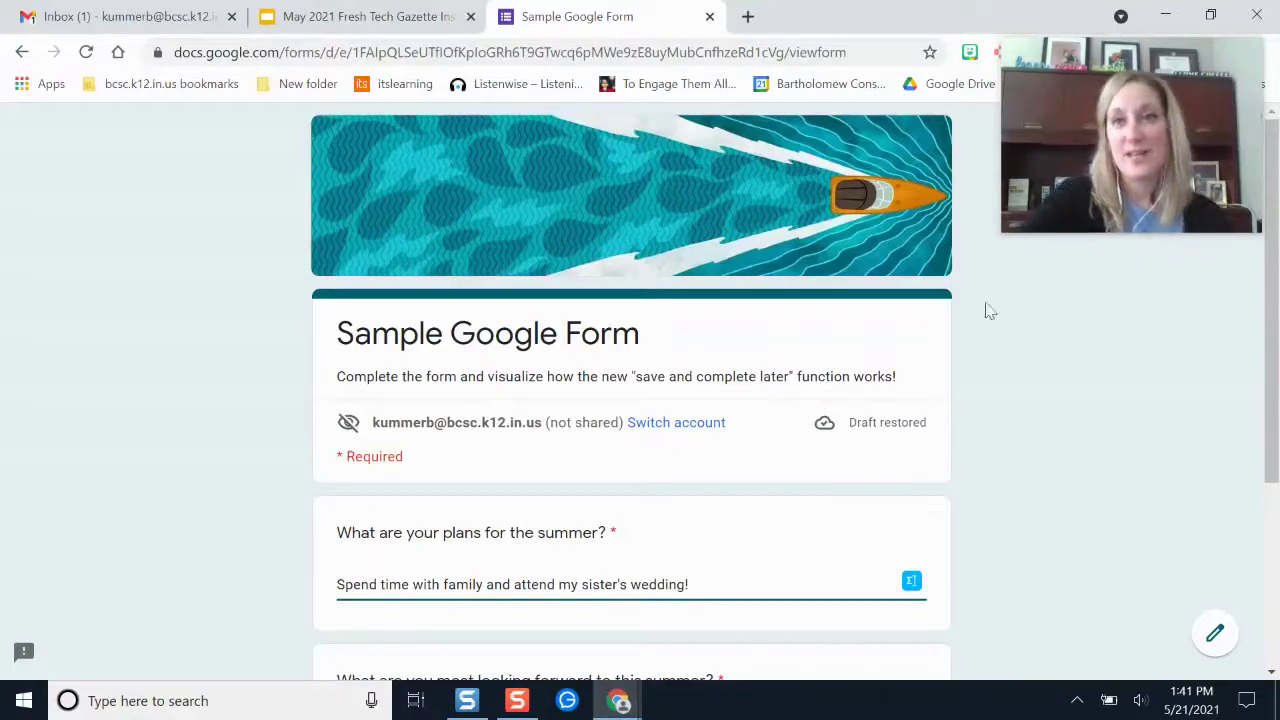
{"action": "left_click_drag", "start_coordinate": [1174, 66], "coordinate": [1153, 280]}
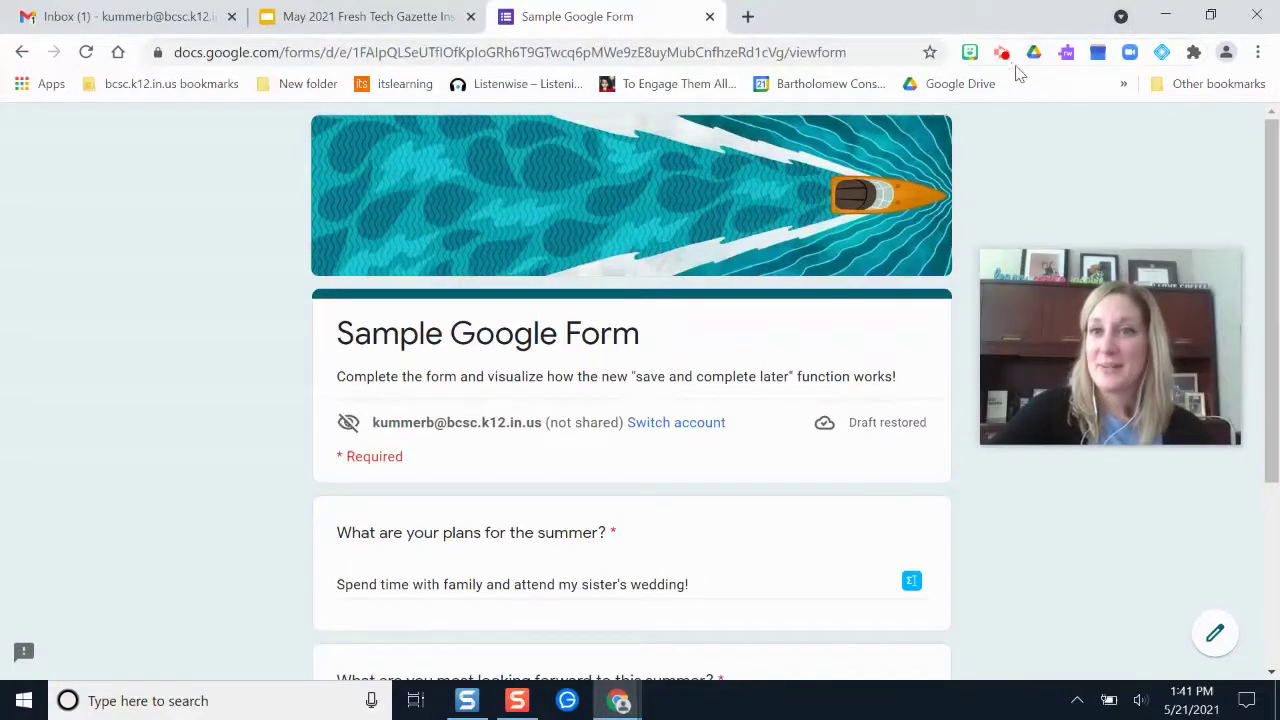